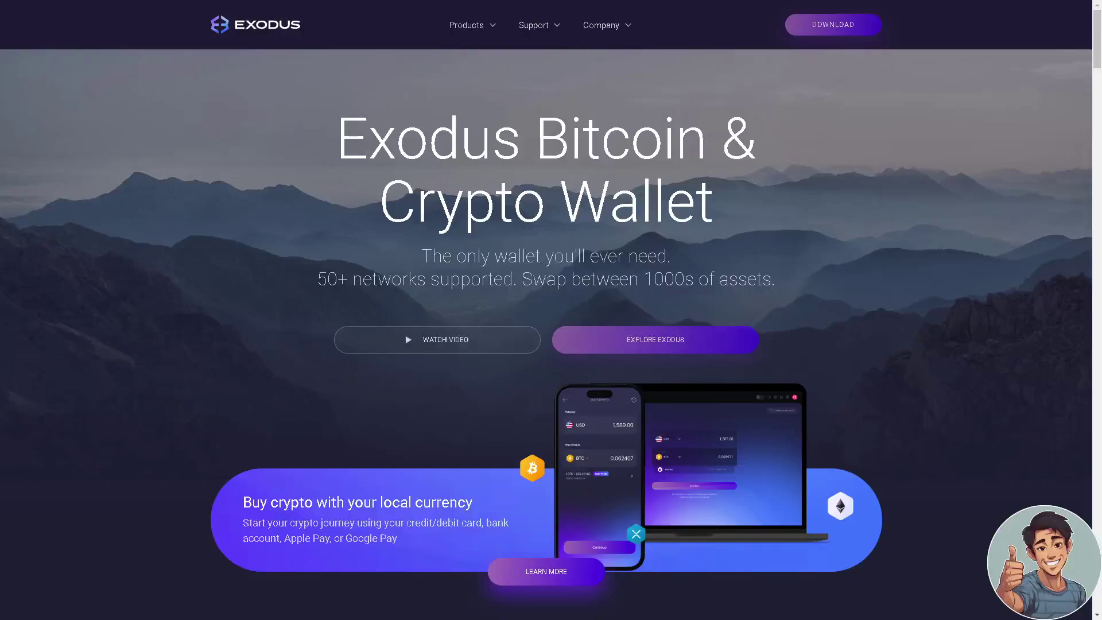
Scroll the Exodus homepage past the Web3, Mobile, Networks and Desktop sections to the Trezor section.
{"action": "scroll", "coordinate": [274, 369], "scroll_direction": "down", "scroll_amount": 3}
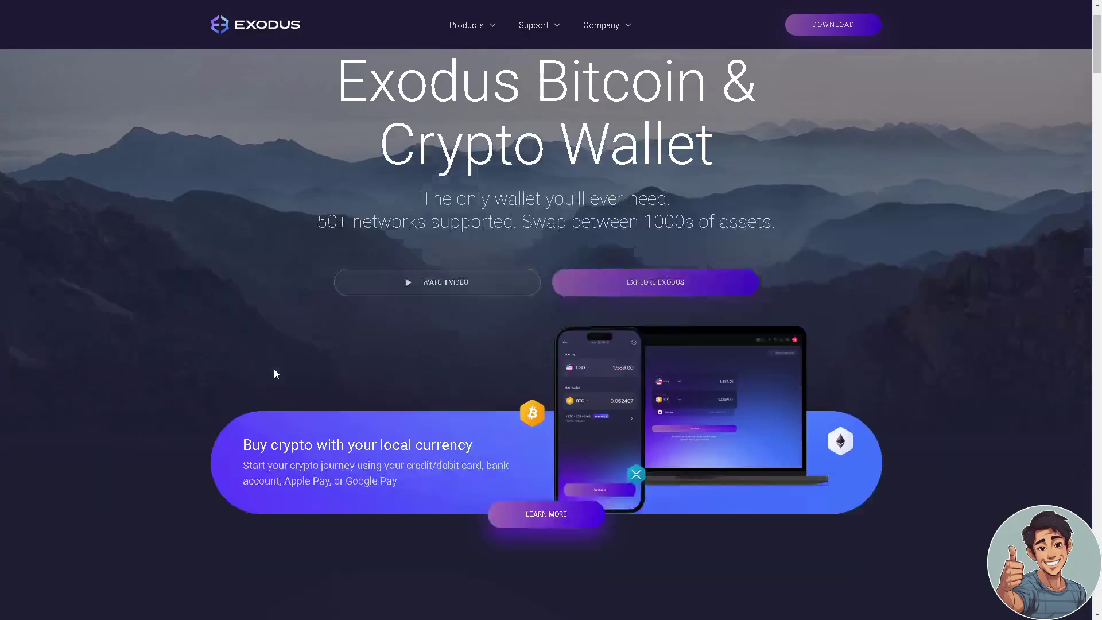
{"action": "scroll", "coordinate": [296, 395], "scroll_direction": "down", "scroll_amount": 3}
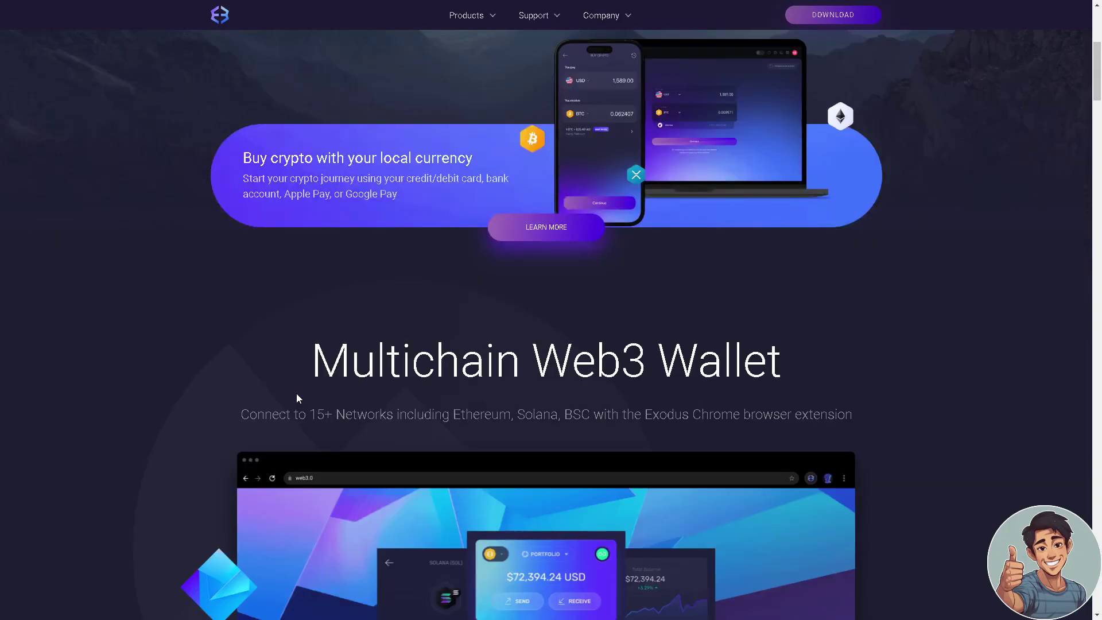
{"action": "scroll", "coordinate": [296, 398], "scroll_direction": "down", "scroll_amount": 2}
{"action": "scroll", "coordinate": [297, 397], "scroll_direction": "down", "scroll_amount": 2}
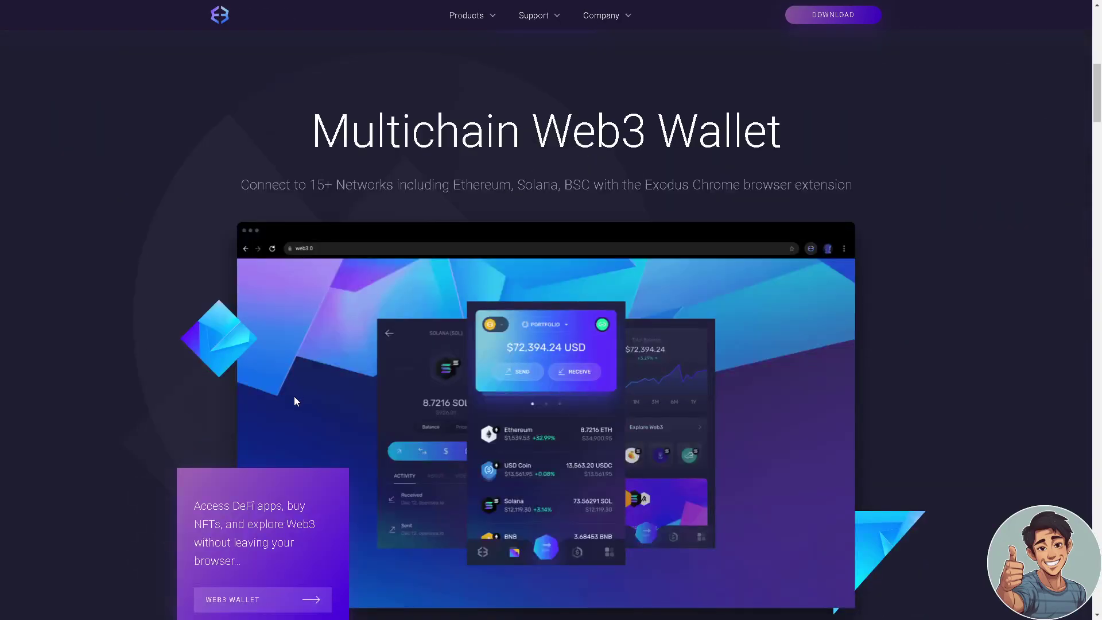
{"action": "scroll", "coordinate": [294, 397], "scroll_direction": "down", "scroll_amount": 5}
{"action": "scroll", "coordinate": [293, 396], "scroll_direction": "down", "scroll_amount": 4}
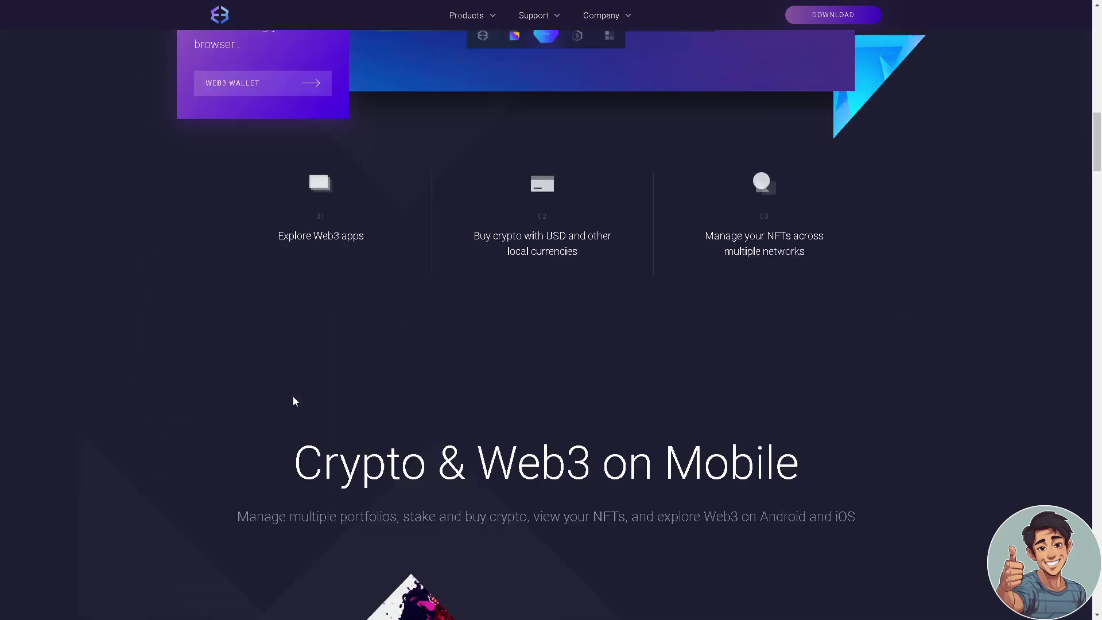
{"action": "scroll", "coordinate": [293, 400], "scroll_direction": "down", "scroll_amount": 6}
{"action": "scroll", "coordinate": [292, 398], "scroll_direction": "down", "scroll_amount": 3}
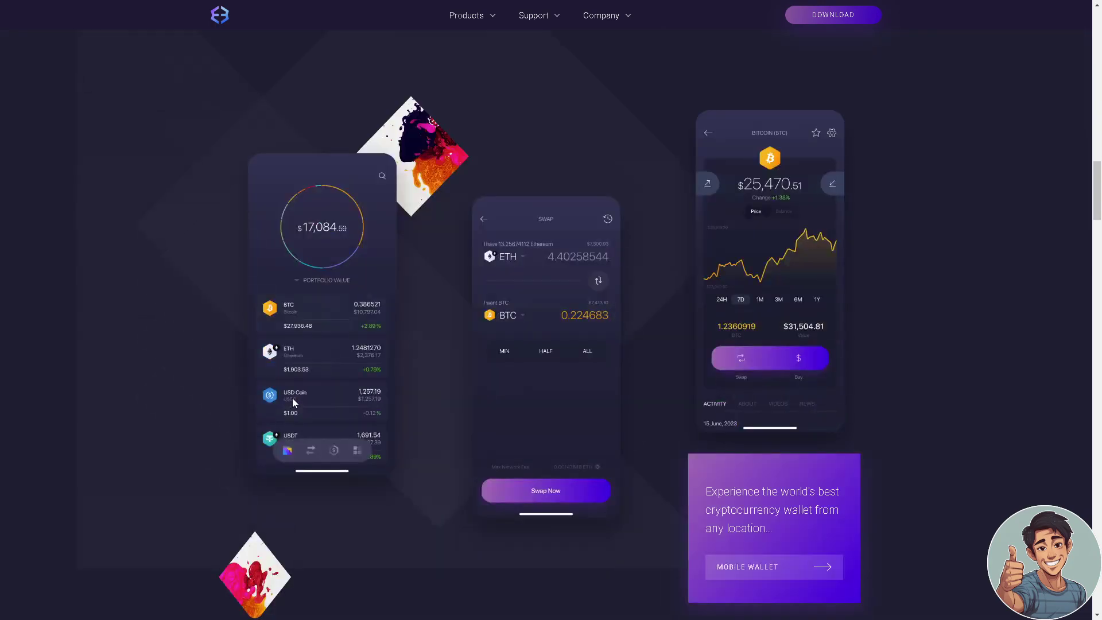
{"action": "scroll", "coordinate": [291, 396], "scroll_direction": "down", "scroll_amount": 2}
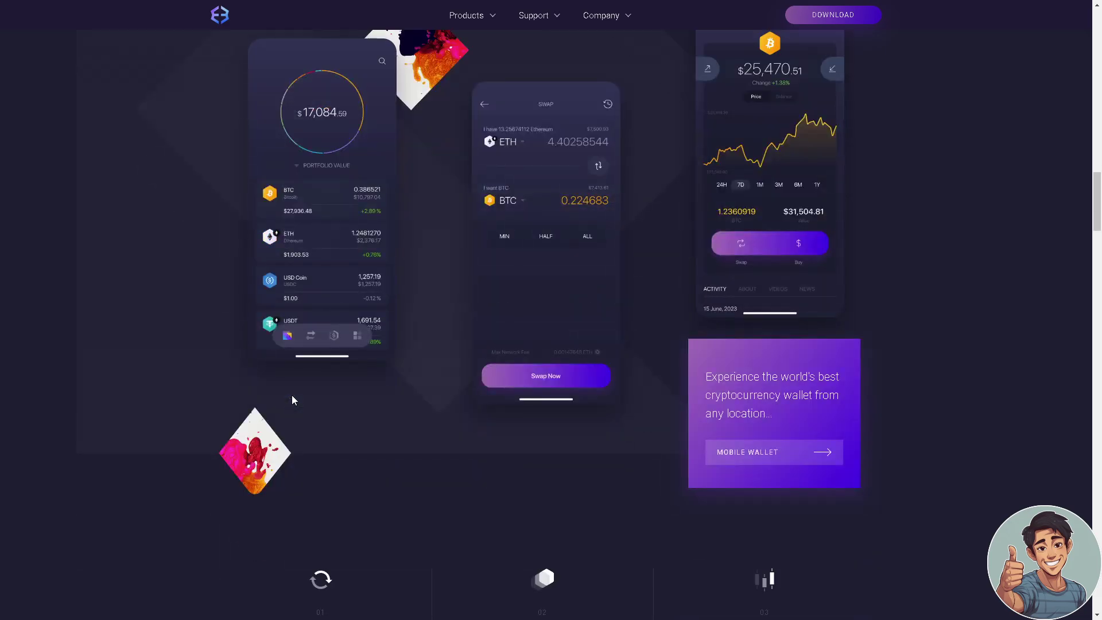
{"action": "scroll", "coordinate": [291, 400], "scroll_direction": "down", "scroll_amount": 2}
{"action": "scroll", "coordinate": [291, 400], "scroll_direction": "down", "scroll_amount": 4}
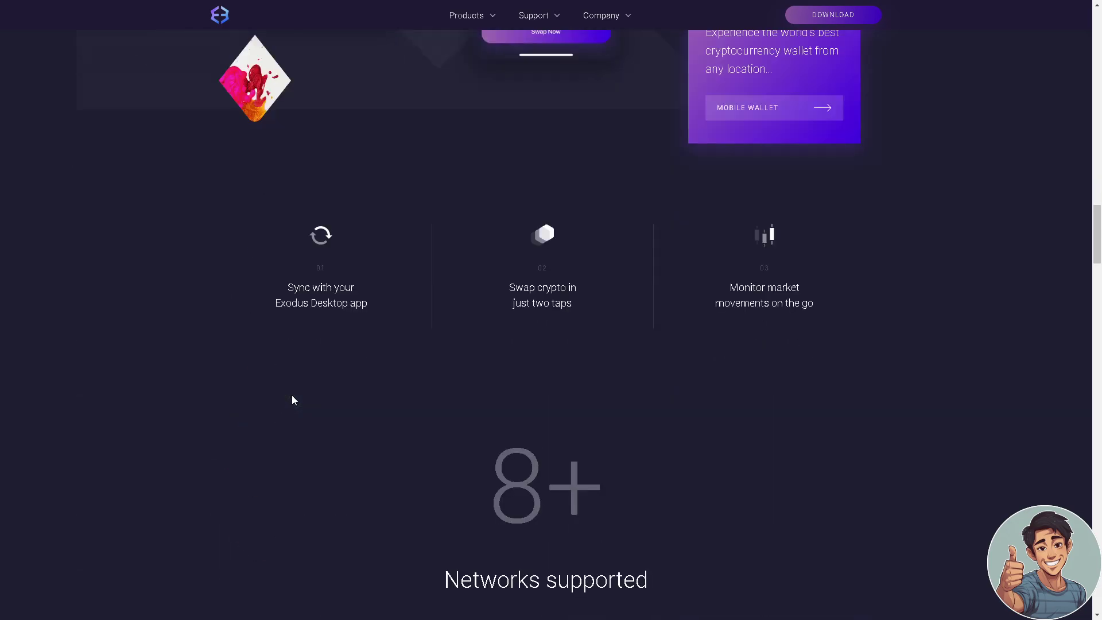
{"action": "scroll", "coordinate": [292, 401], "scroll_direction": "down", "scroll_amount": 1}
{"action": "scroll", "coordinate": [292, 400], "scroll_direction": "down", "scroll_amount": 3}
{"action": "scroll", "coordinate": [292, 400], "scroll_direction": "down", "scroll_amount": 1}
{"action": "scroll", "coordinate": [292, 400], "scroll_direction": "down", "scroll_amount": 1}
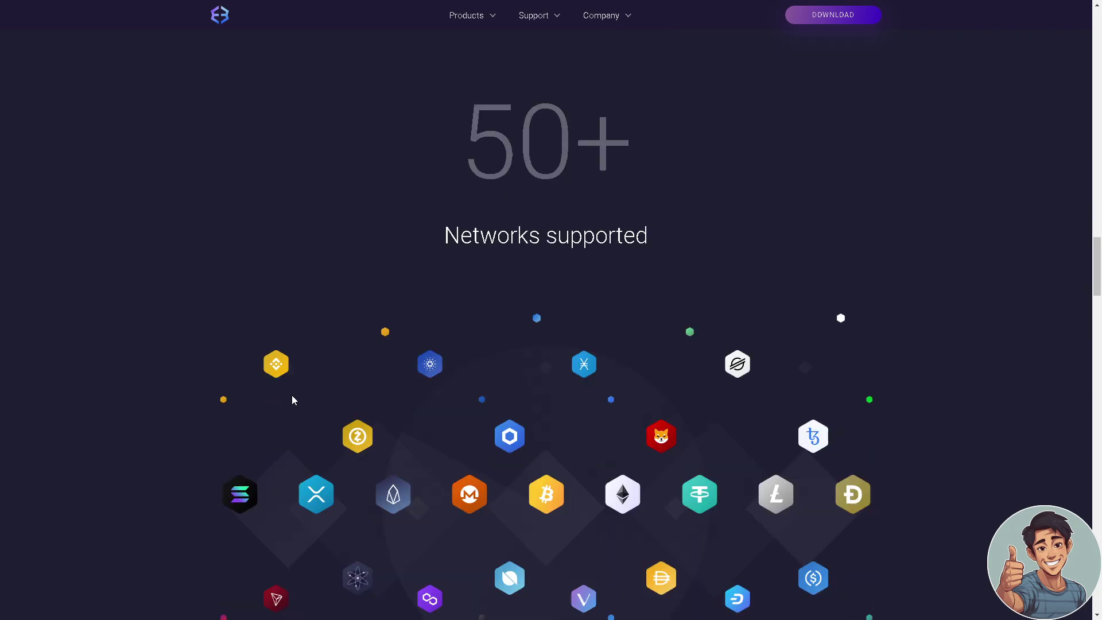
{"action": "scroll", "coordinate": [293, 400], "scroll_direction": "down", "scroll_amount": 1}
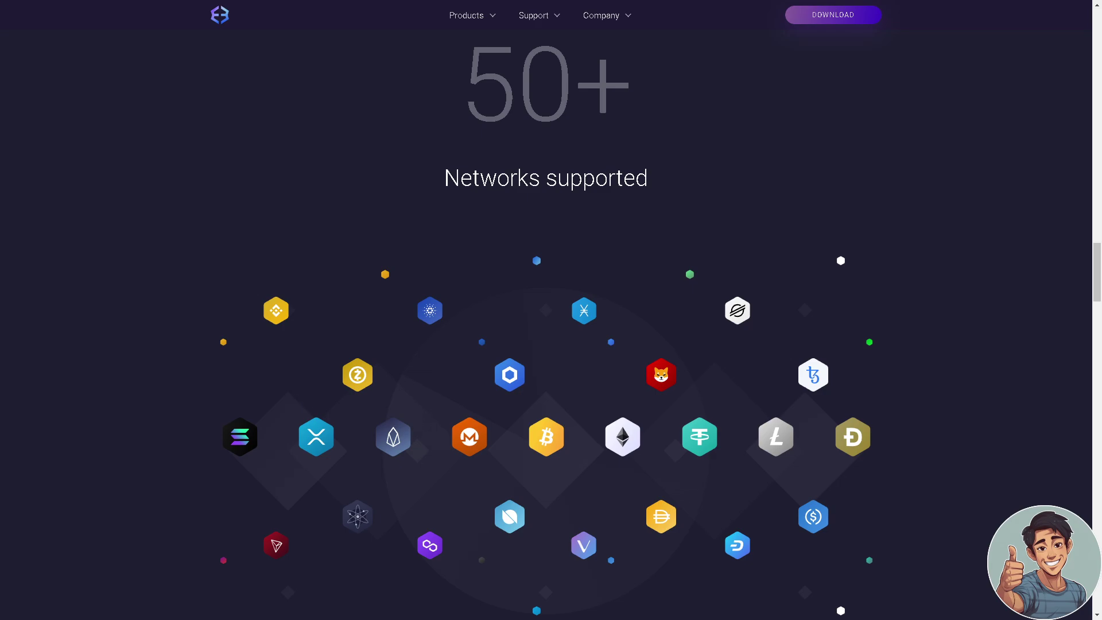
{"action": "scroll", "coordinate": [545, 345], "scroll_direction": "down", "scroll_amount": 5}
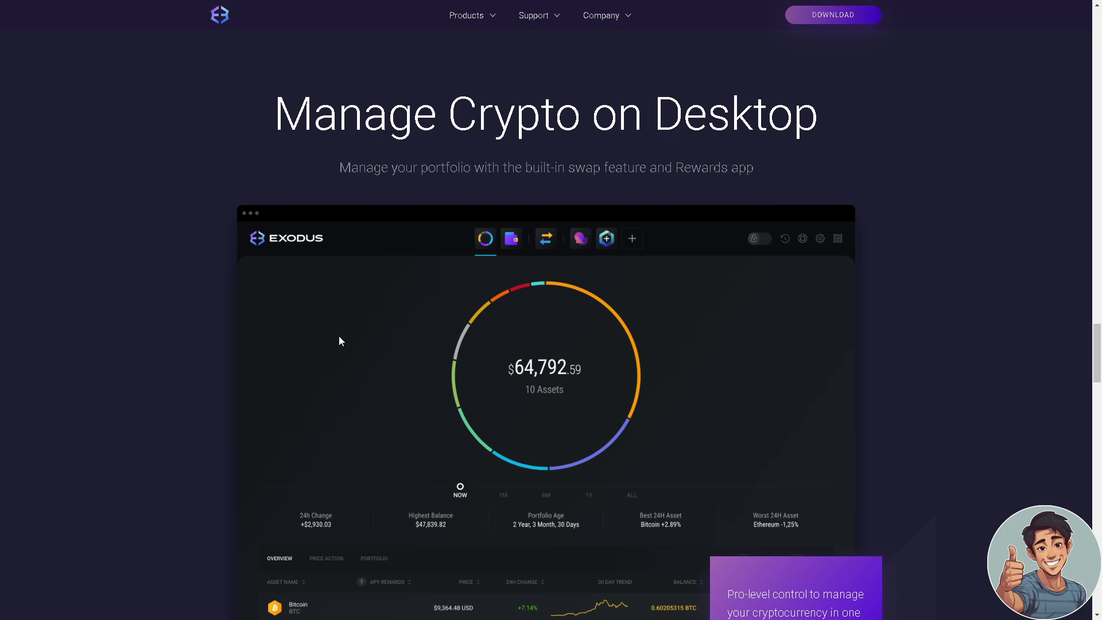
{"action": "scroll", "coordinate": [338, 341], "scroll_direction": "down", "scroll_amount": 1}
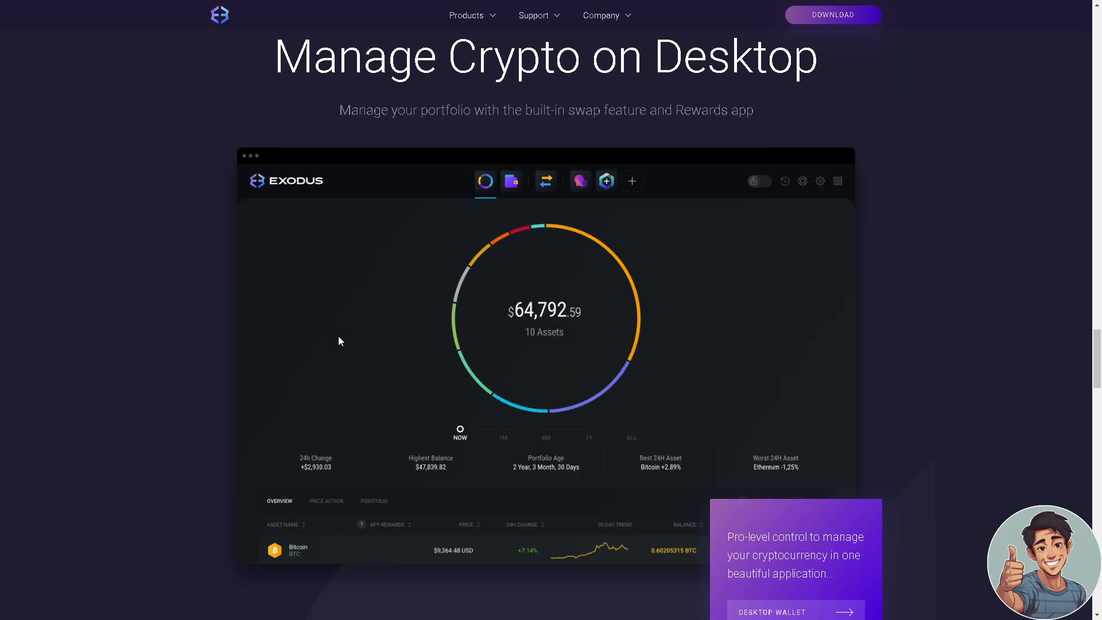
{"action": "scroll", "coordinate": [339, 341], "scroll_direction": "down", "scroll_amount": 4}
{"action": "scroll", "coordinate": [338, 341], "scroll_direction": "down", "scroll_amount": 4}
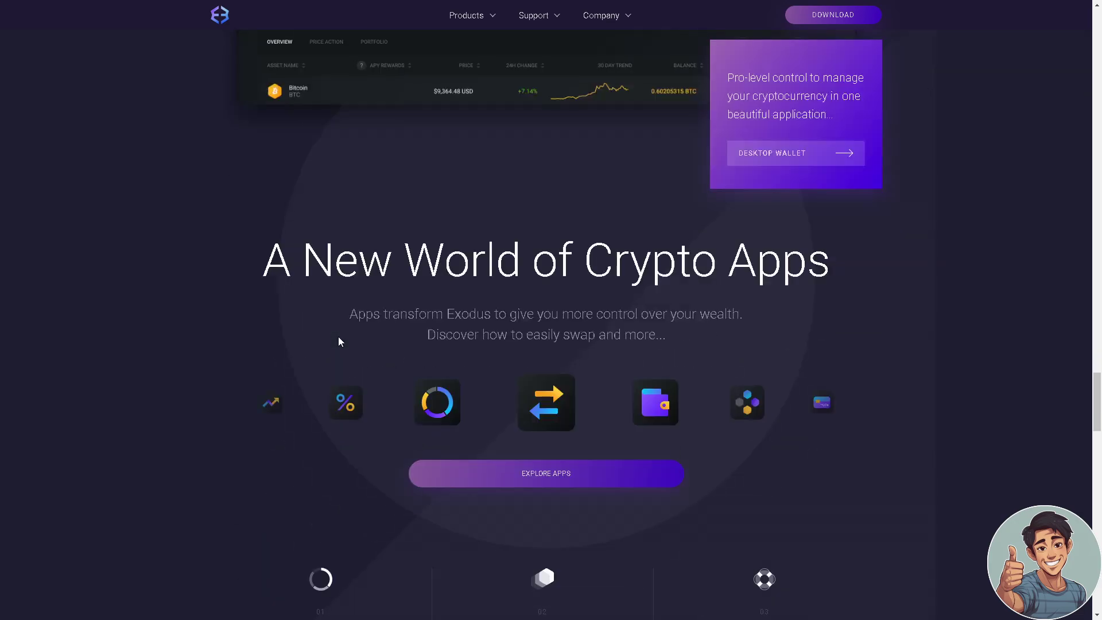
{"action": "scroll", "coordinate": [339, 341], "scroll_direction": "down", "scroll_amount": 8}
{"action": "scroll", "coordinate": [339, 341], "scroll_direction": "down", "scroll_amount": 4}
{"action": "scroll", "coordinate": [338, 339], "scroll_direction": "down", "scroll_amount": 3}
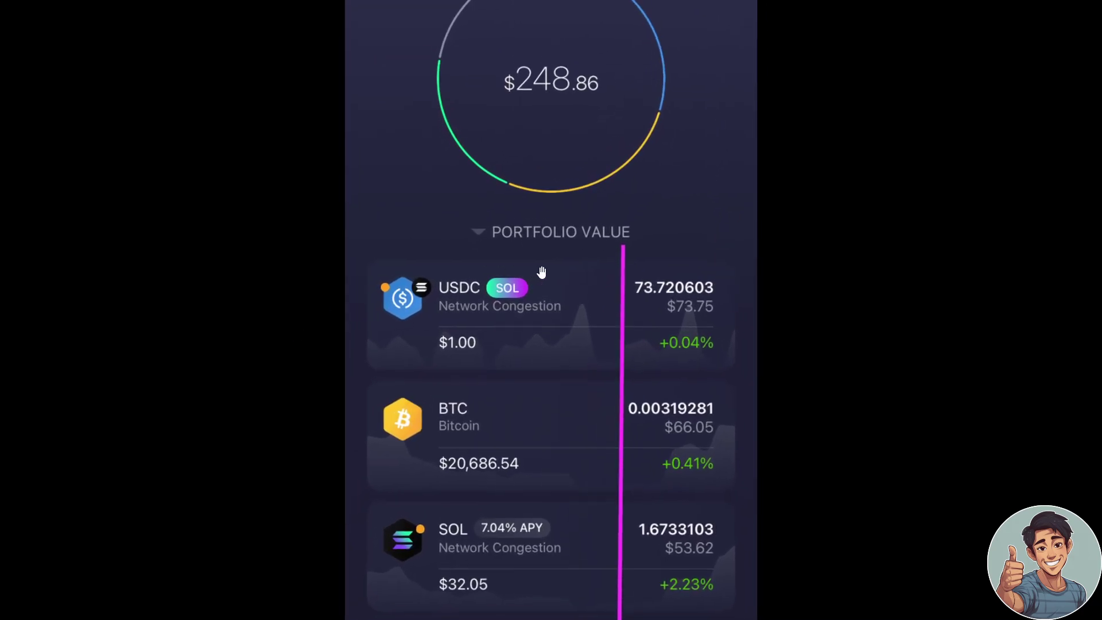
{"action": "left_click_drag", "start_coordinate": [609, 220], "coordinate": [613, 273]}
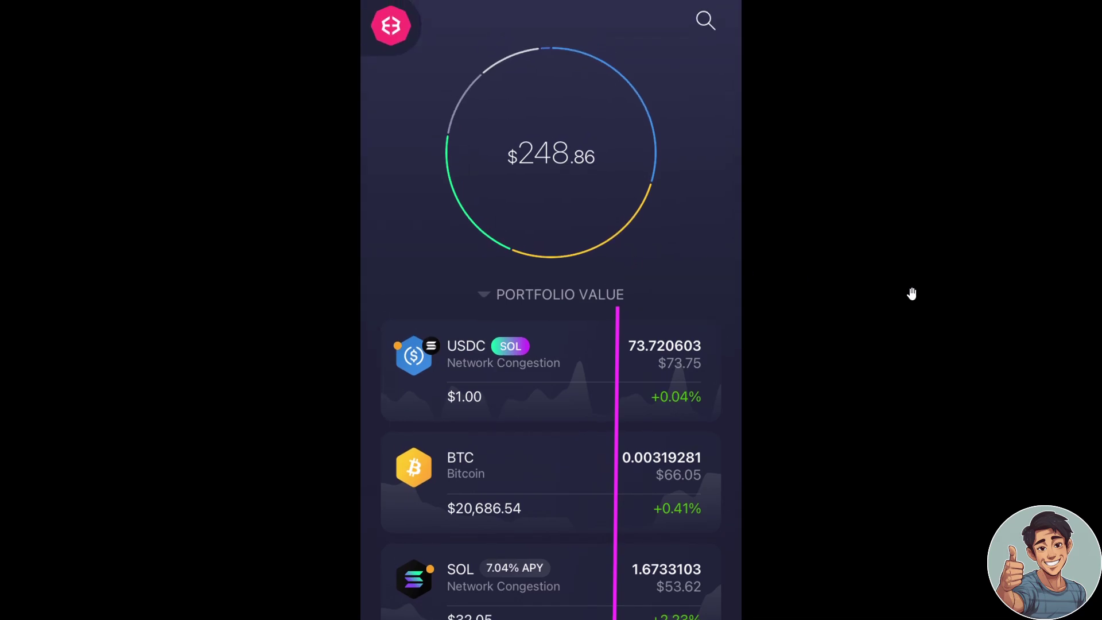